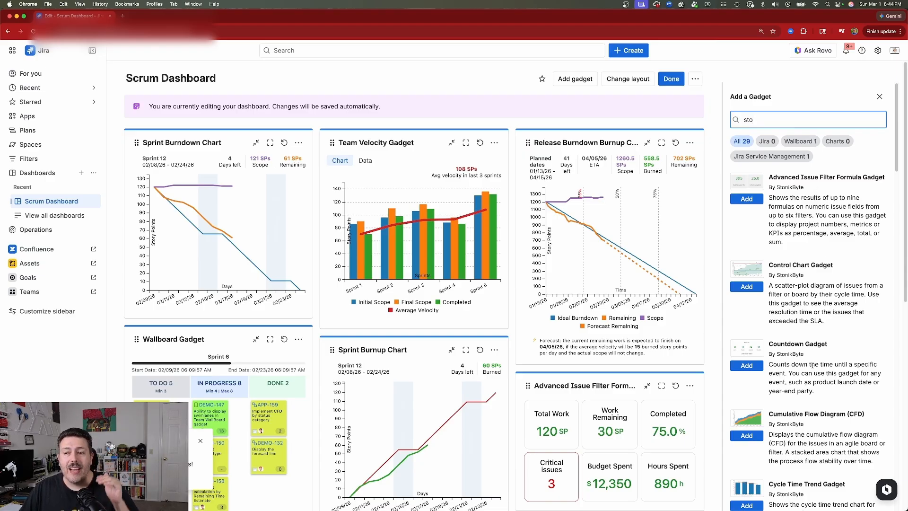
Browse the StonikByte gadgets in the gadget search results and close the gadget list
scroll(812, 365, down, 5)
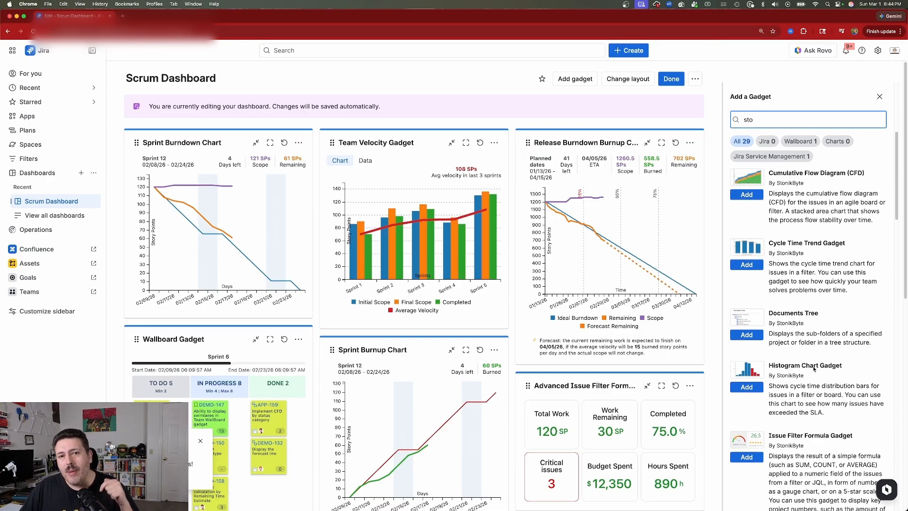
scroll(814, 368, down, 1)
scroll(814, 366, up, 4)
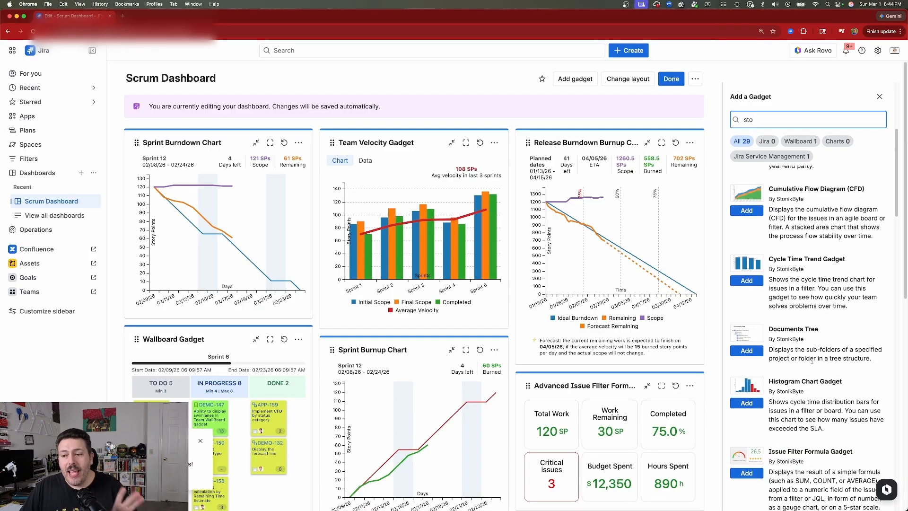
scroll(813, 361, up, 2)
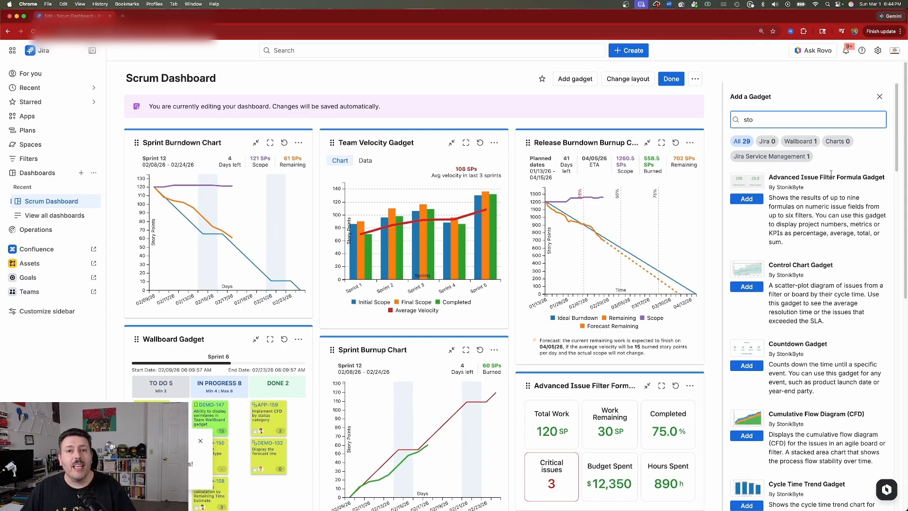
click(881, 98)
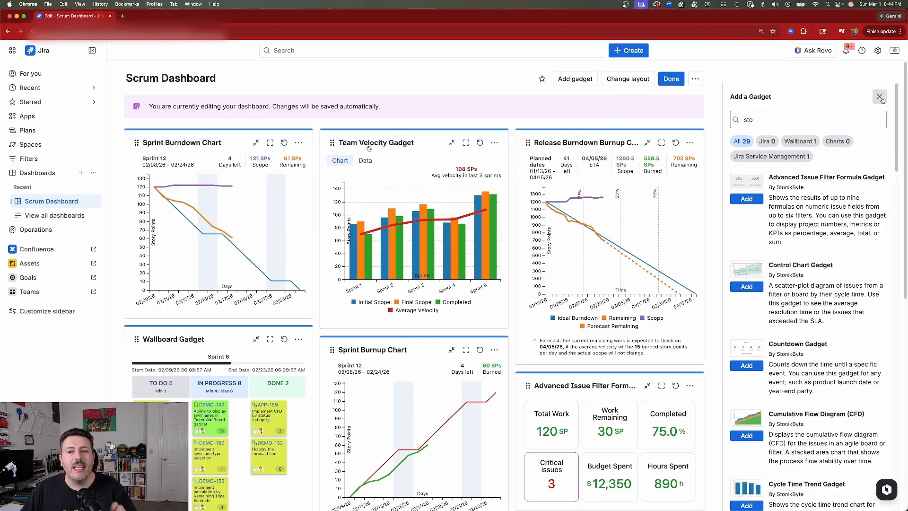
Look over the gadgets placed on the Scrum Dashboard, from the burndown charts down to the pivot table and work breakdown structure
scroll(230, 324, down, 1)
scroll(230, 324, down, 5)
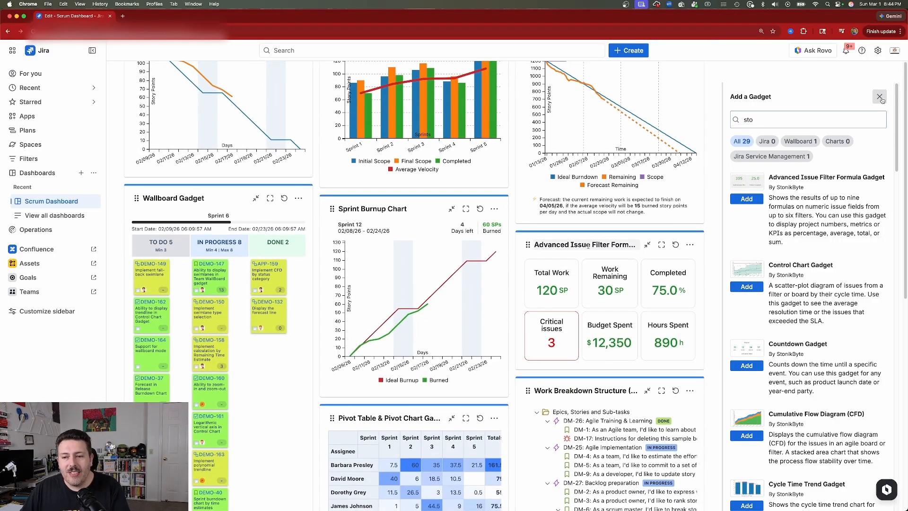
scroll(514, 299, down, 3)
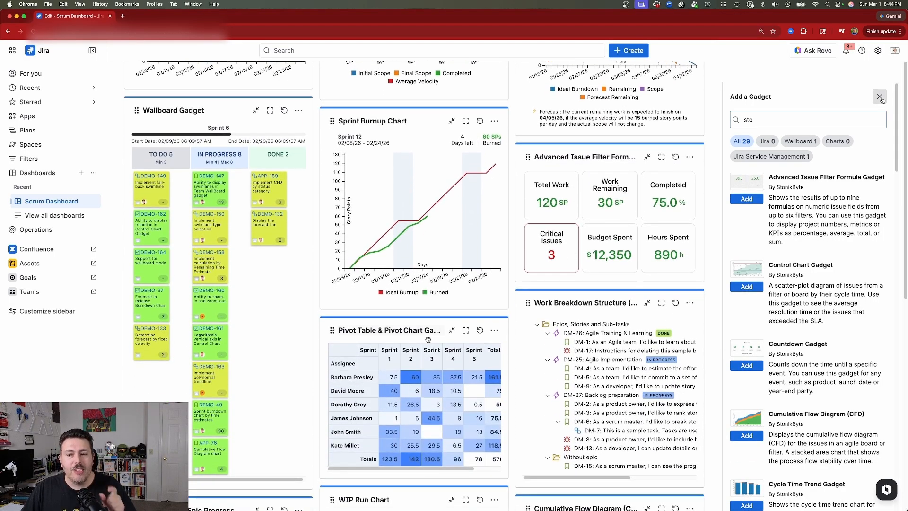
scroll(481, 276, up, 8)
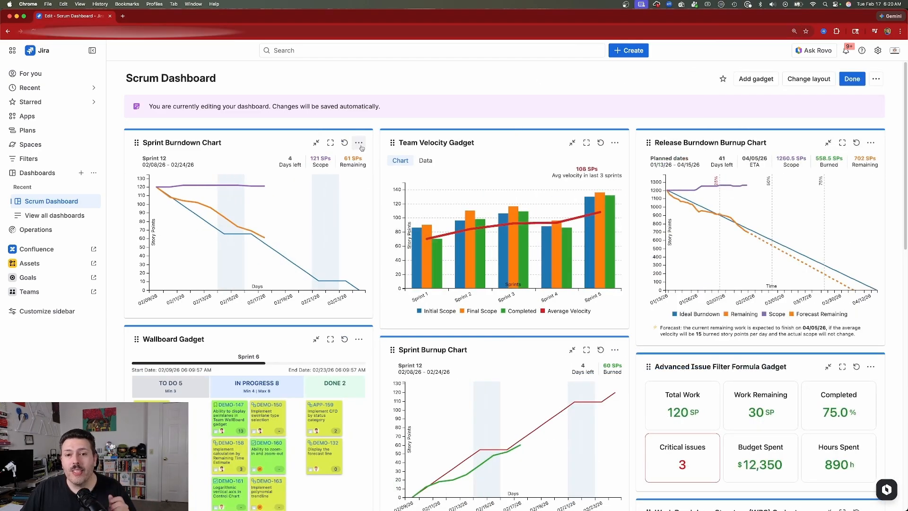
Configure the Sprint Burndown Chart to calculate by Story Points, also display the Ideal Burnup and Burned series, and save it
click(359, 143)
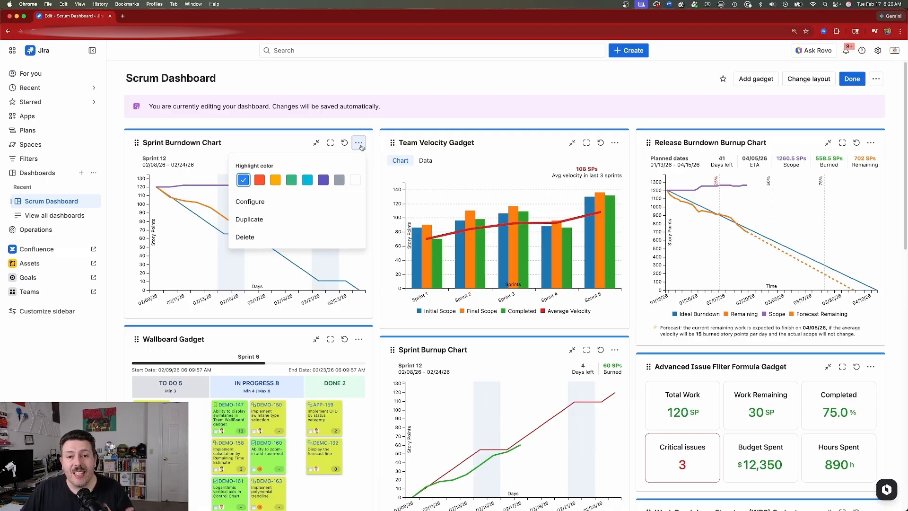
click(310, 204)
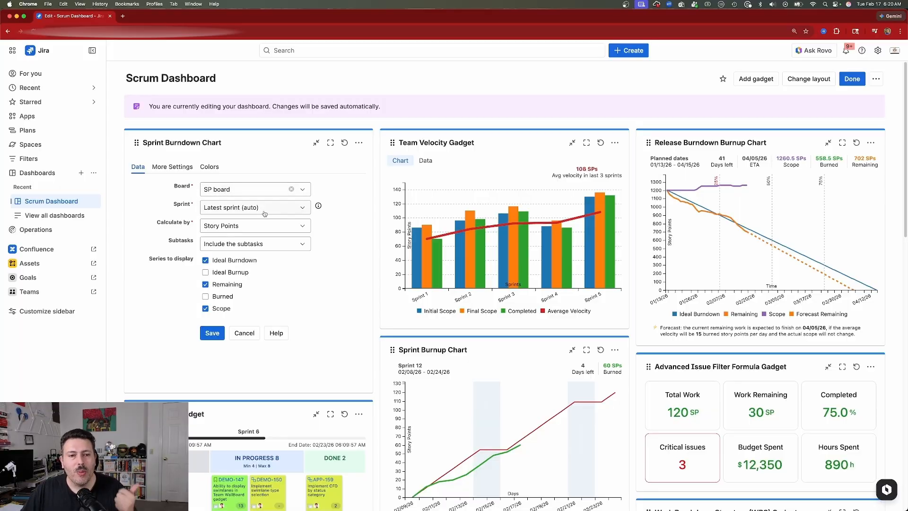
click(277, 227)
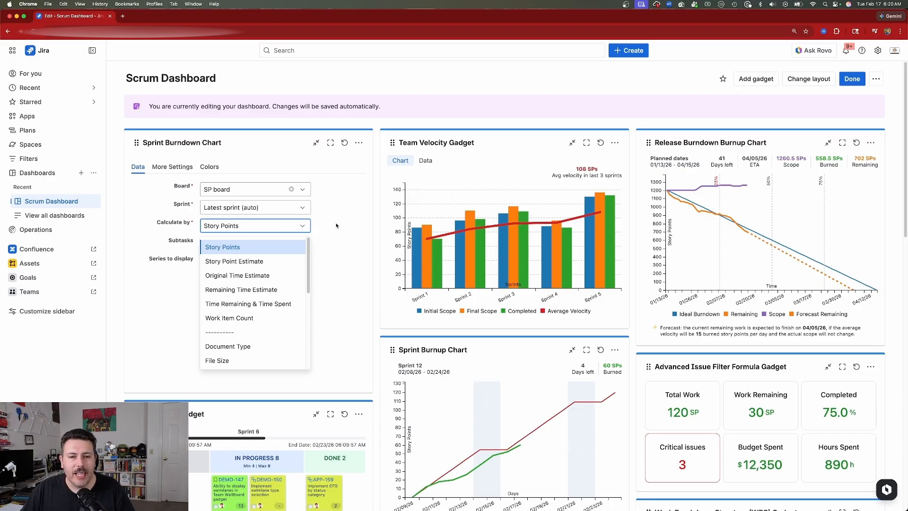
click(296, 246)
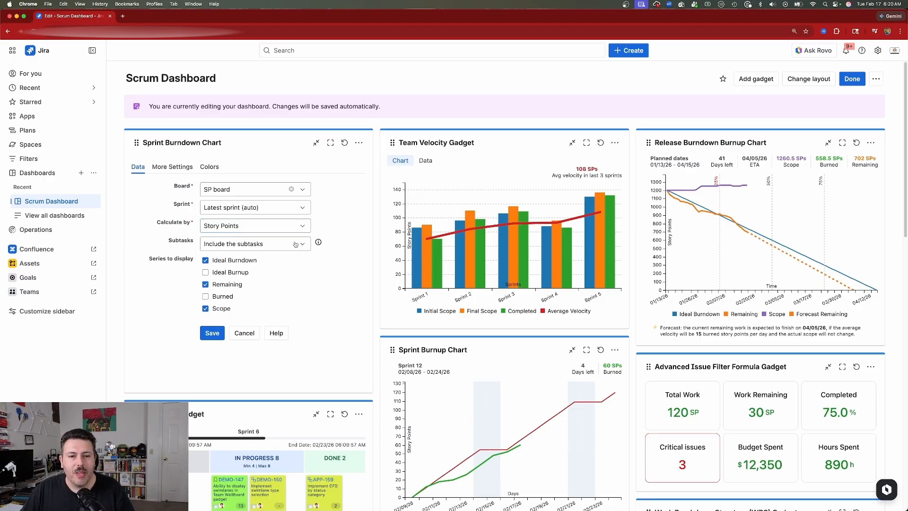
click(205, 273)
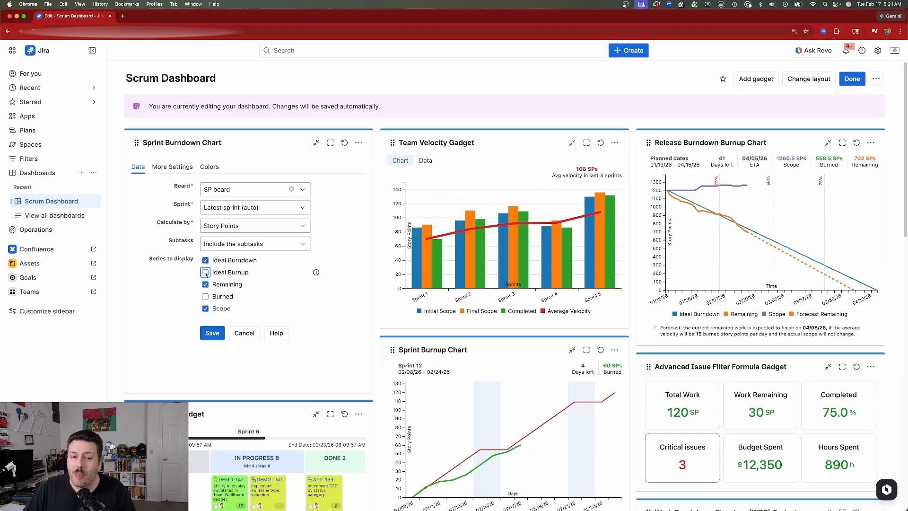
click(205, 298)
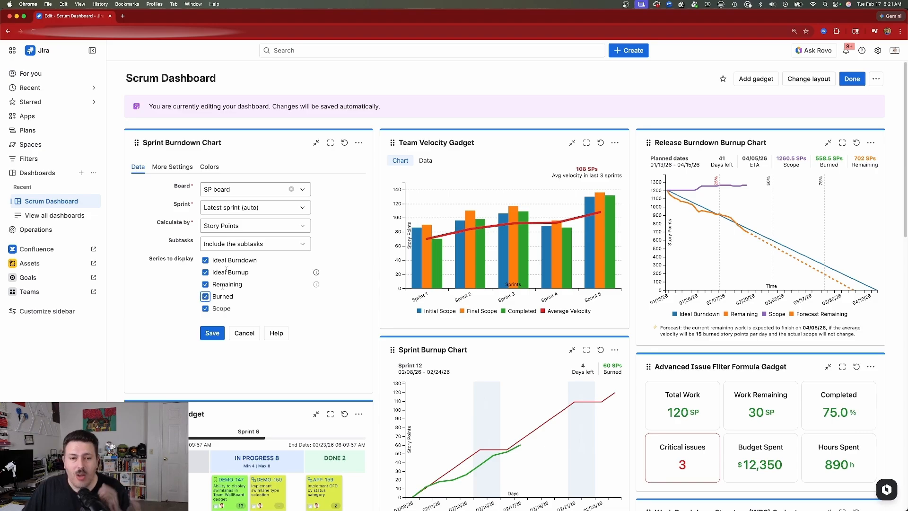
click(212, 333)
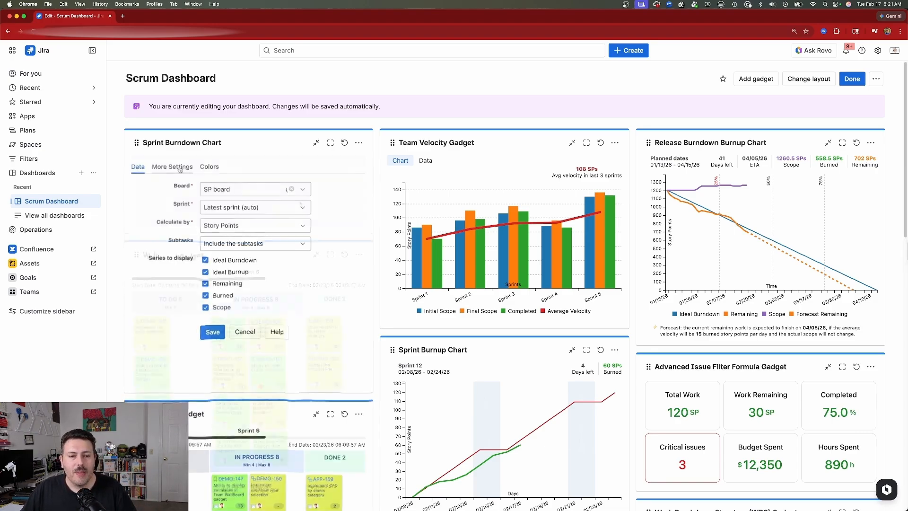
Enable the data tab for the Sprint Burndown Chart, check its refresh interval and color options, and save the configuration
click(179, 168)
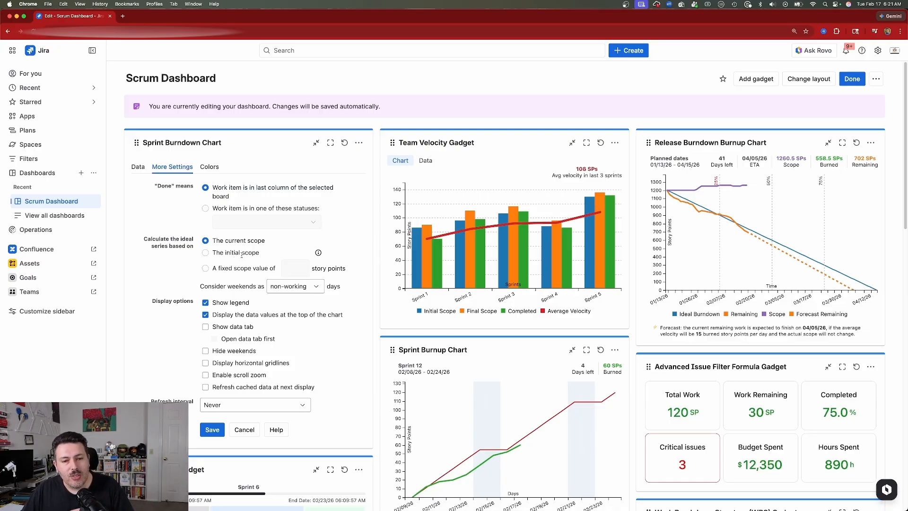
scroll(234, 275, down, 1)
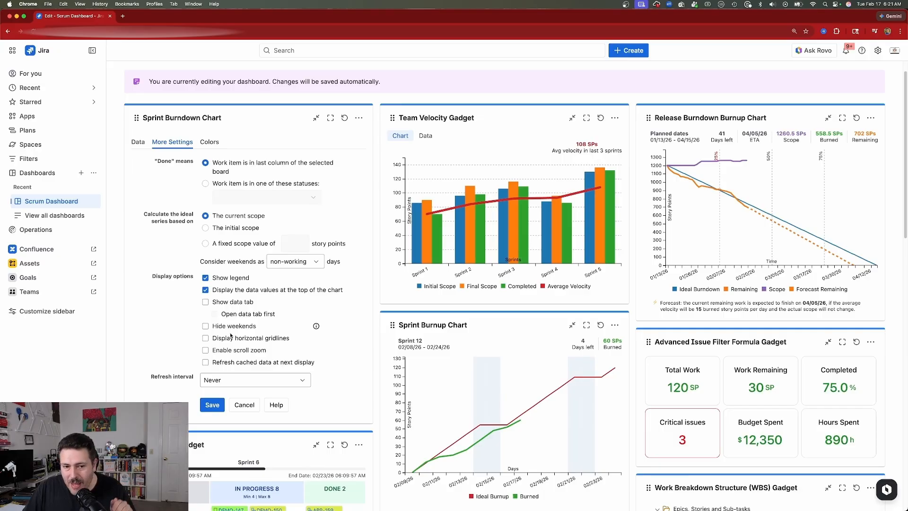
click(223, 303)
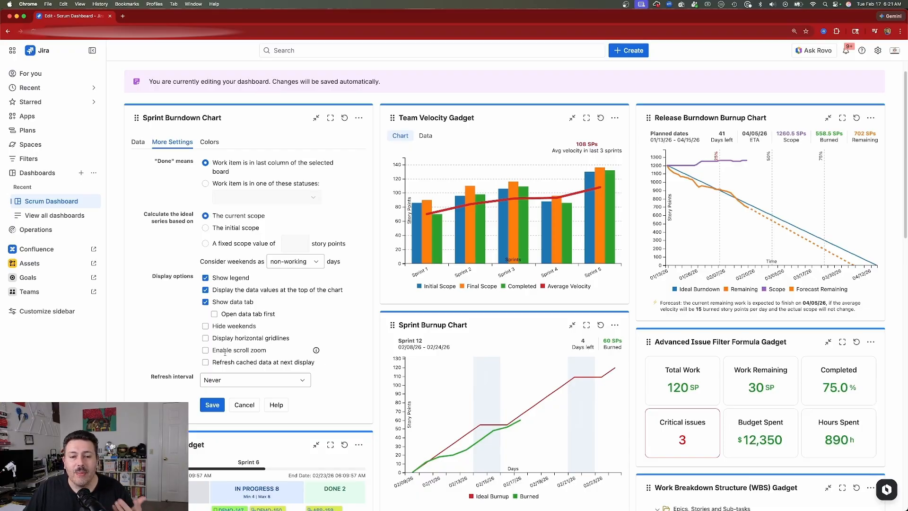
click(234, 380)
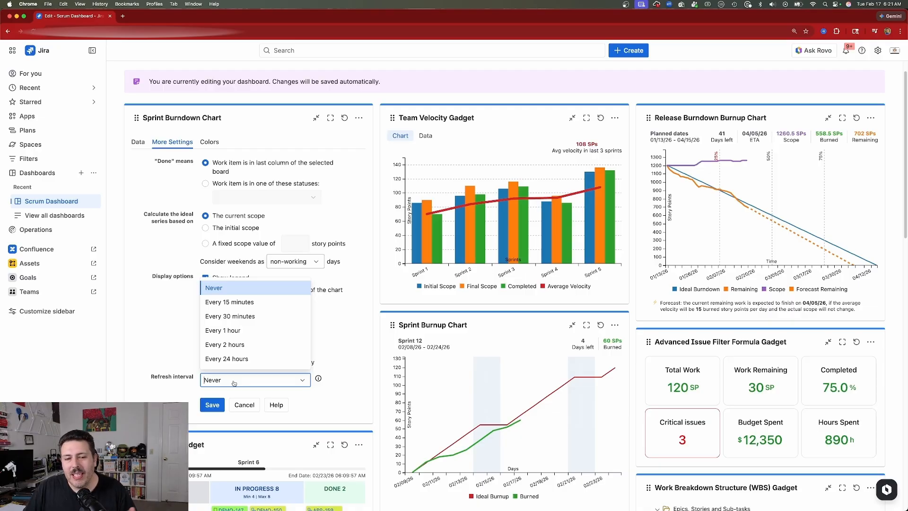
click(341, 377)
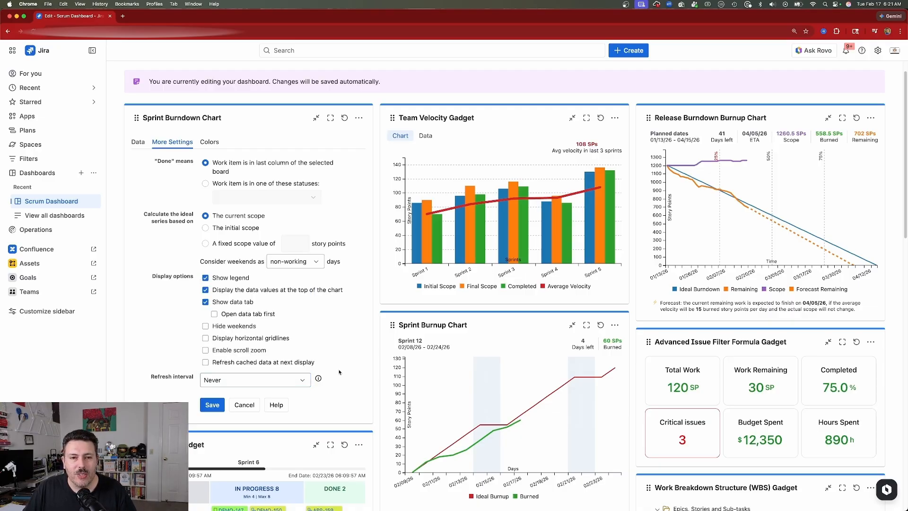
click(216, 143)
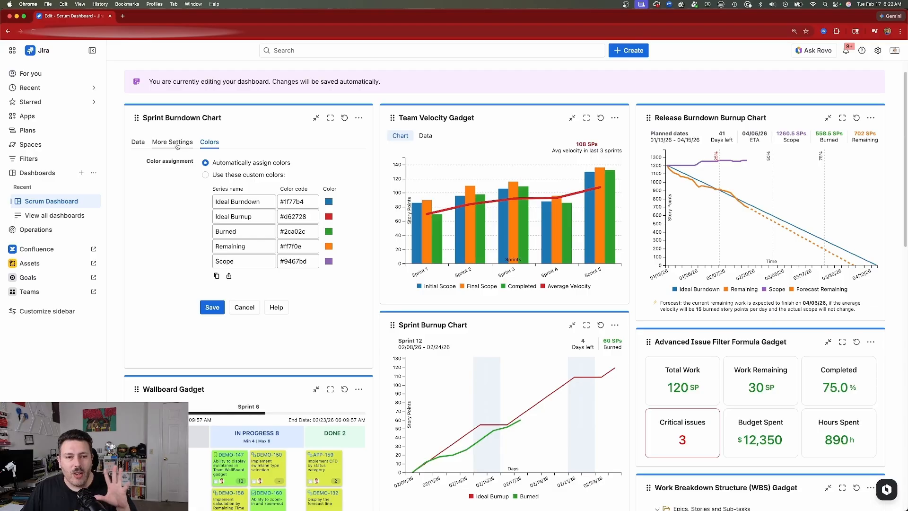
click(212, 307)
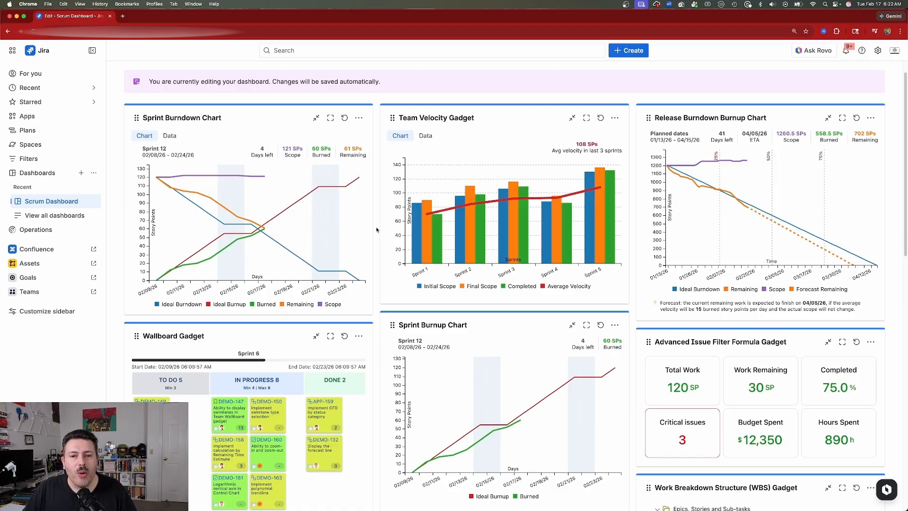
View the data behind the Sprint Burndown Chart, then the Sprint 5 values and data table of the Team Velocity Gadget
click(170, 135)
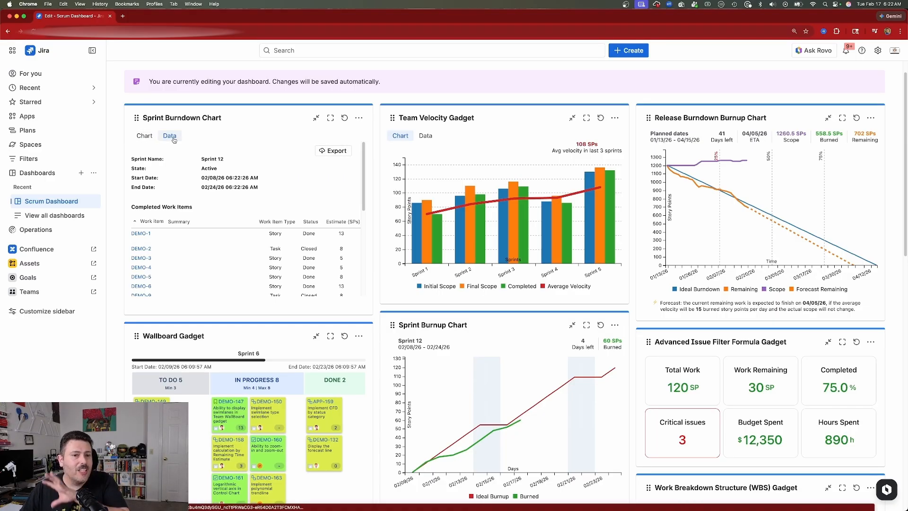
click(150, 137)
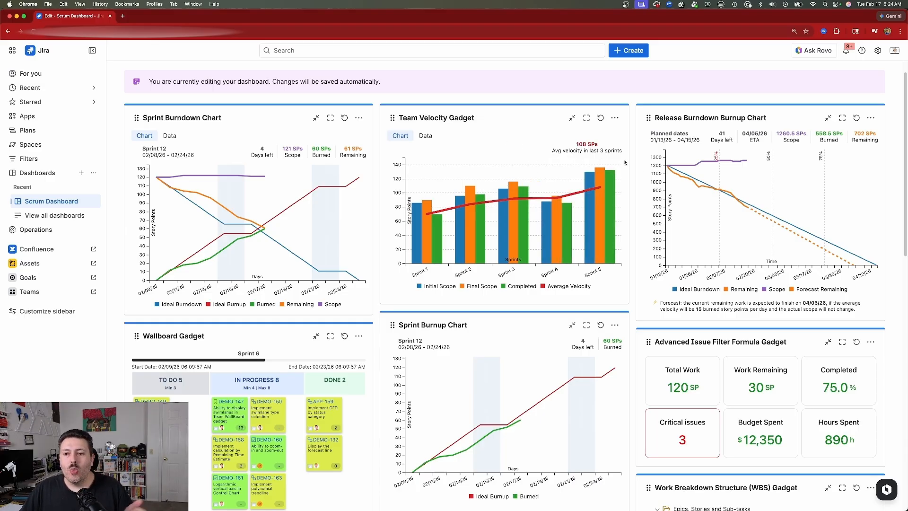
mouse_move(595, 187)
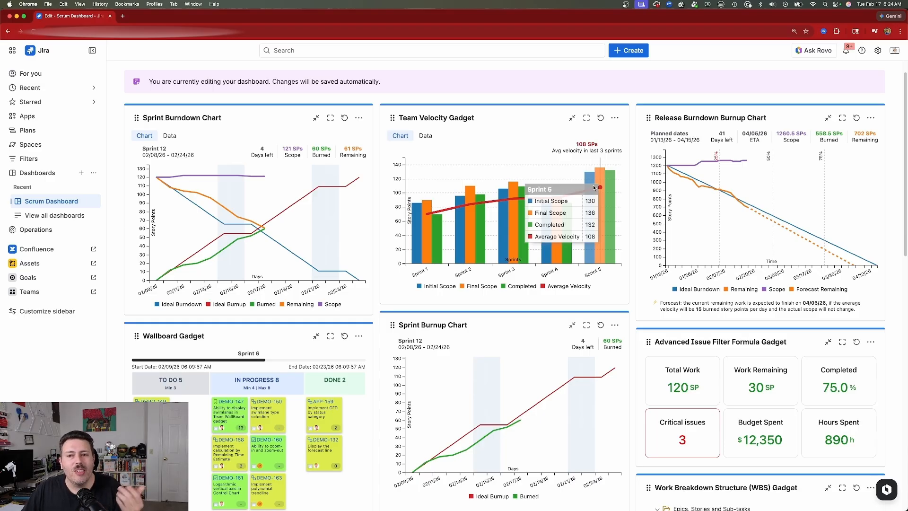
click(426, 136)
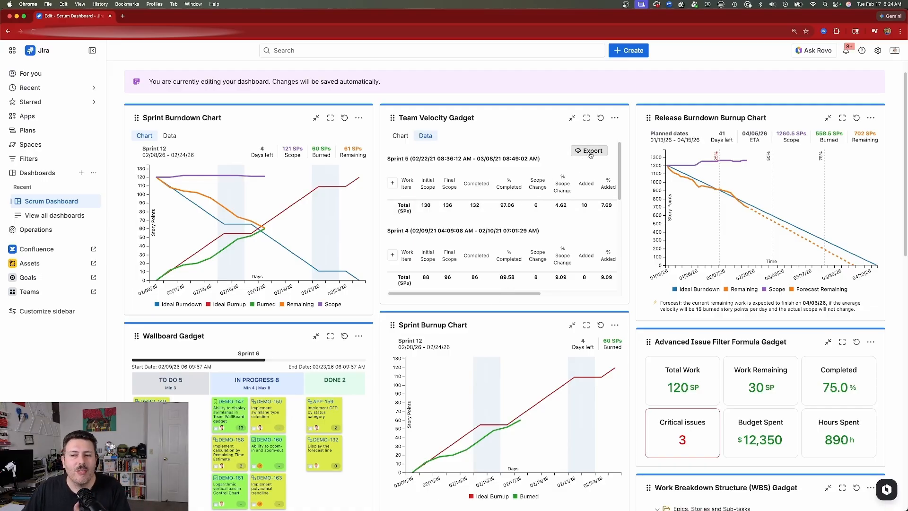
Configure the Team Velocity Gadget to average the last 3 sprints, calculate by Story Points and exclude the subtasks
click(615, 118)
click(544, 179)
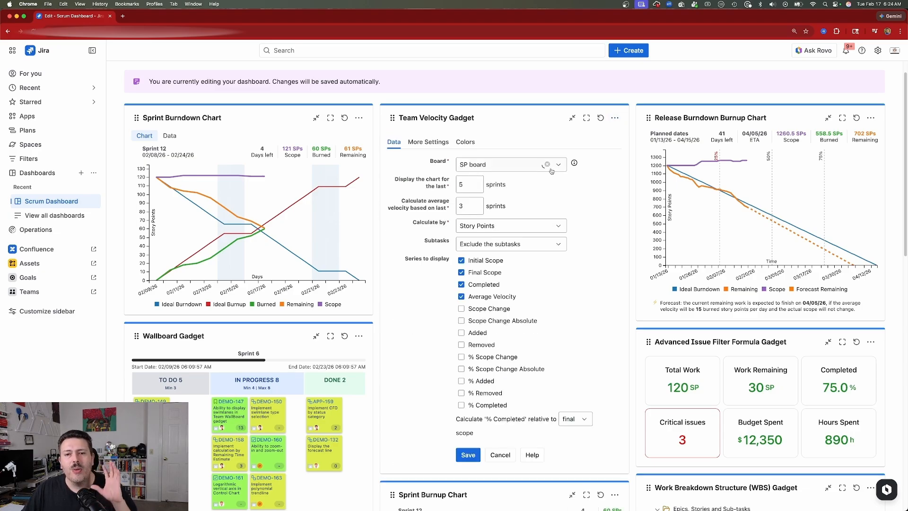
double_click(478, 204)
click(478, 209)
click(529, 229)
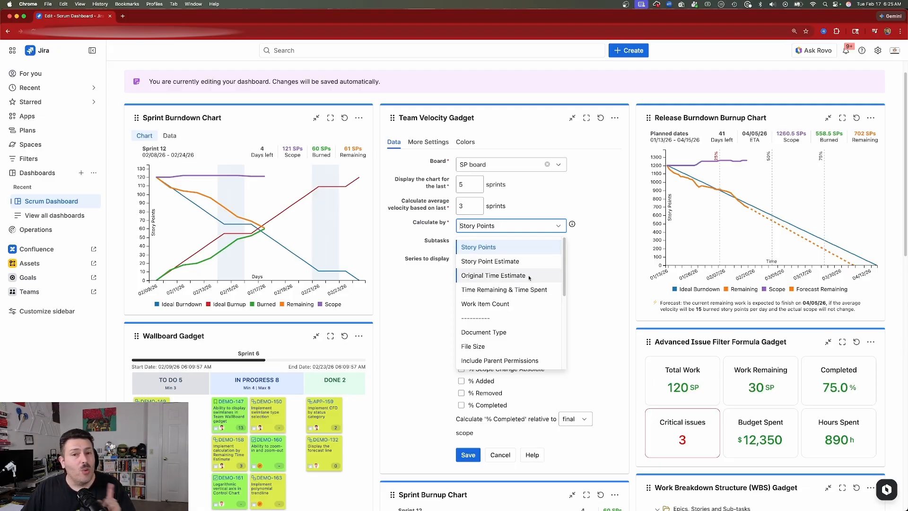
click(534, 248)
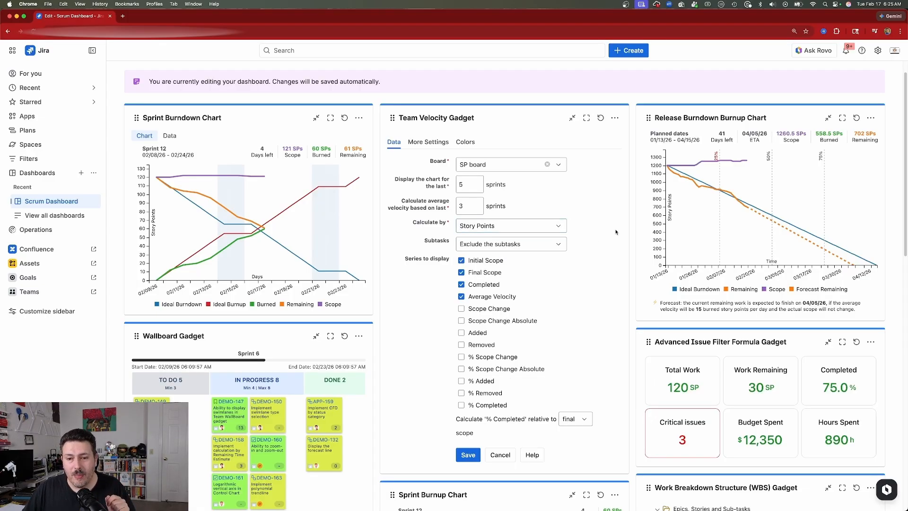
scroll(536, 234, down, 1)
click(537, 233)
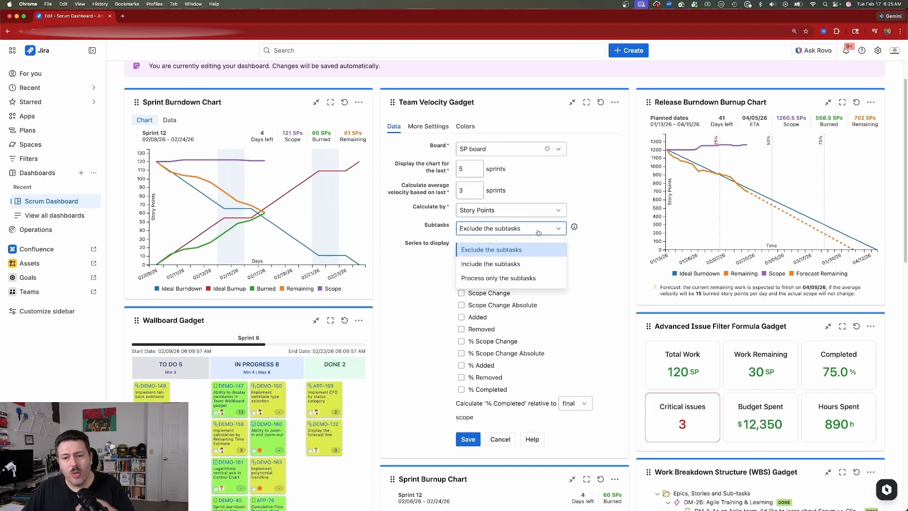
click(495, 232)
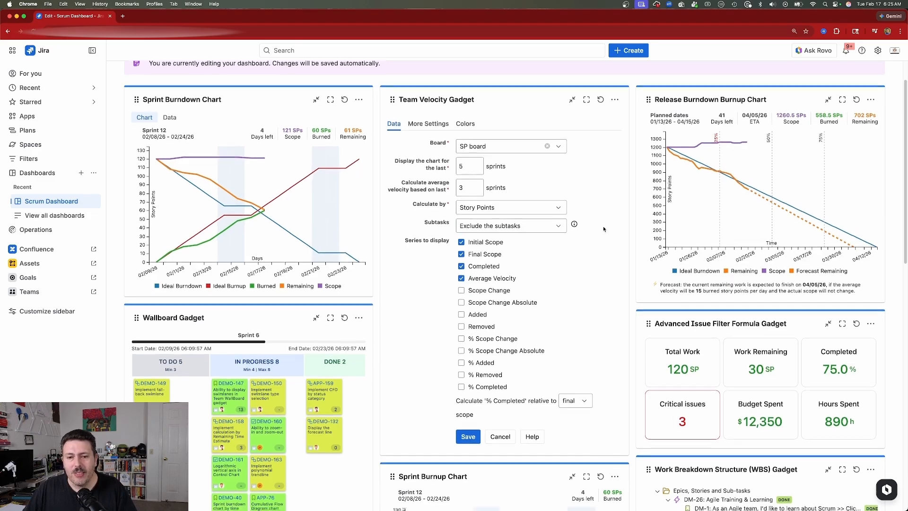
Add the Scope Change, Scope Change Absolute, Added, Removed, % Scope Change, % Added, % Removed and % Completed series to the Team Velocity Gadget
scroll(494, 233, down, 2)
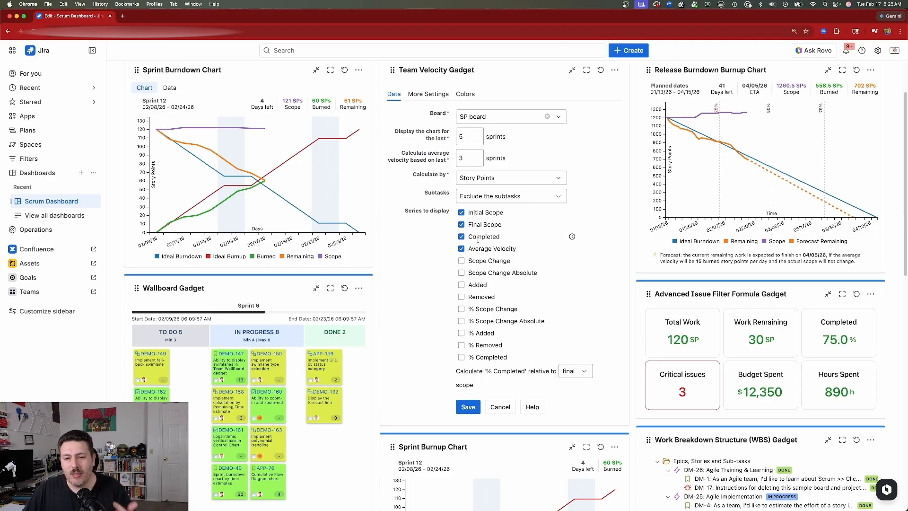
click(468, 261)
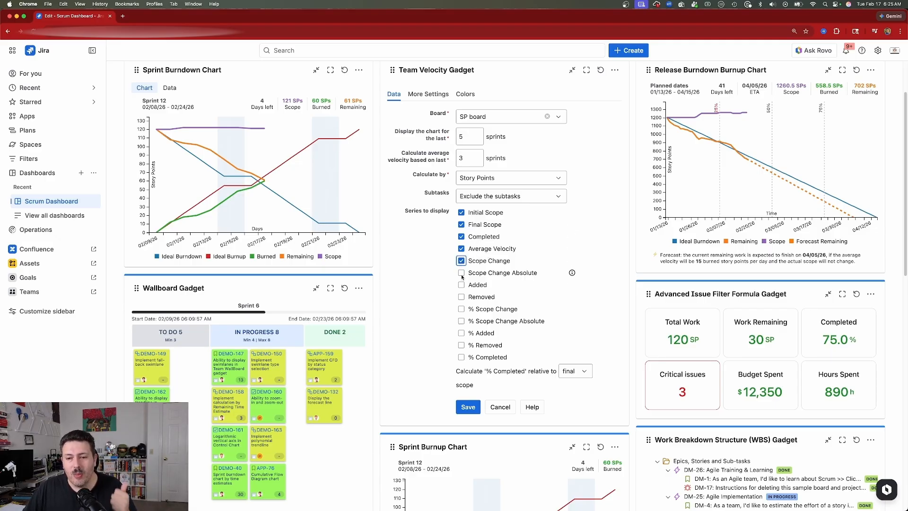
click(461, 273)
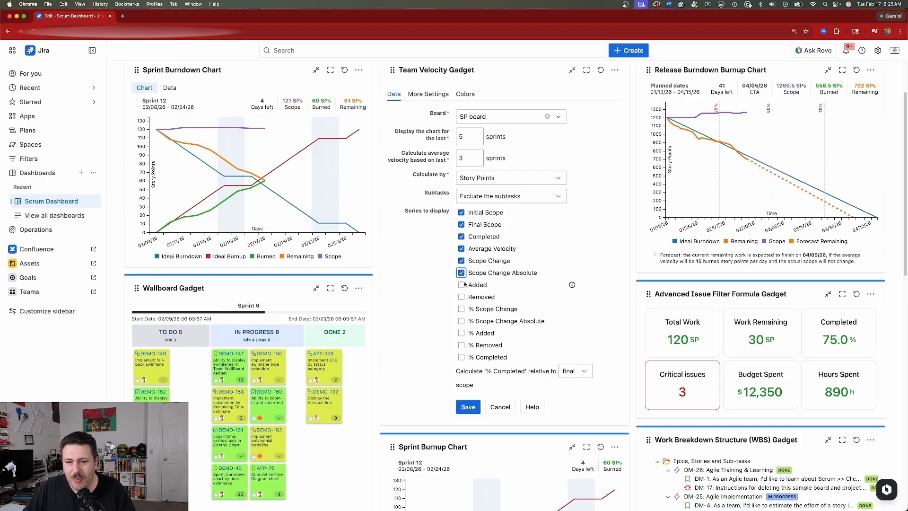
click(462, 285)
click(462, 297)
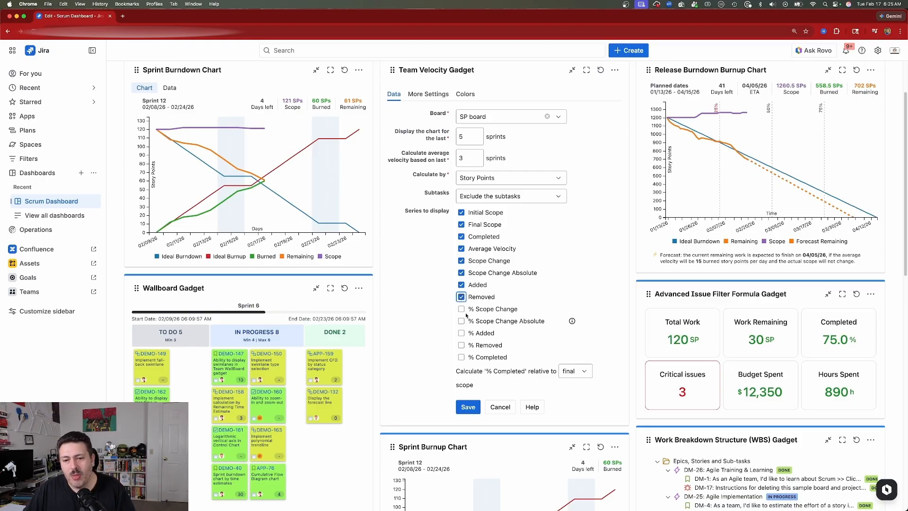
click(461, 309)
click(461, 333)
click(461, 345)
click(462, 357)
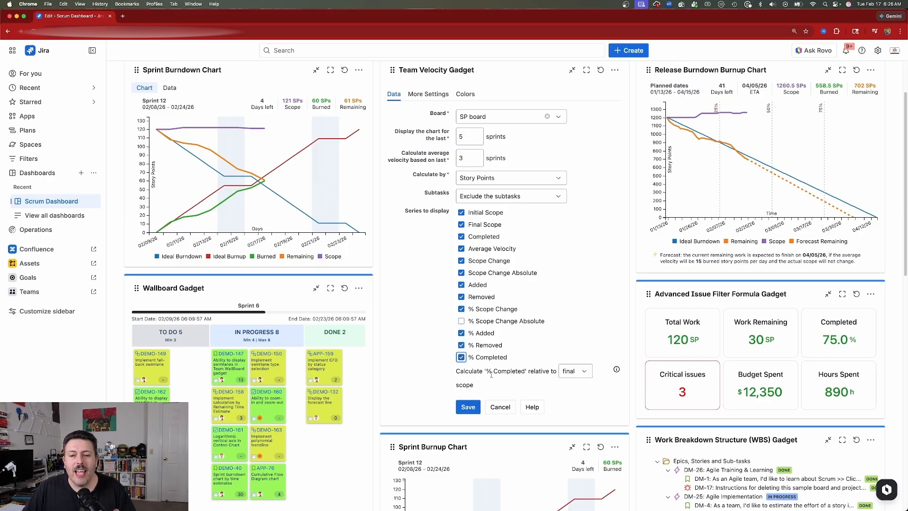
Check the scope choices for '% Completed' and the done definition, sprint inclusion and display settings of the Team Velocity Gadget
click(576, 371)
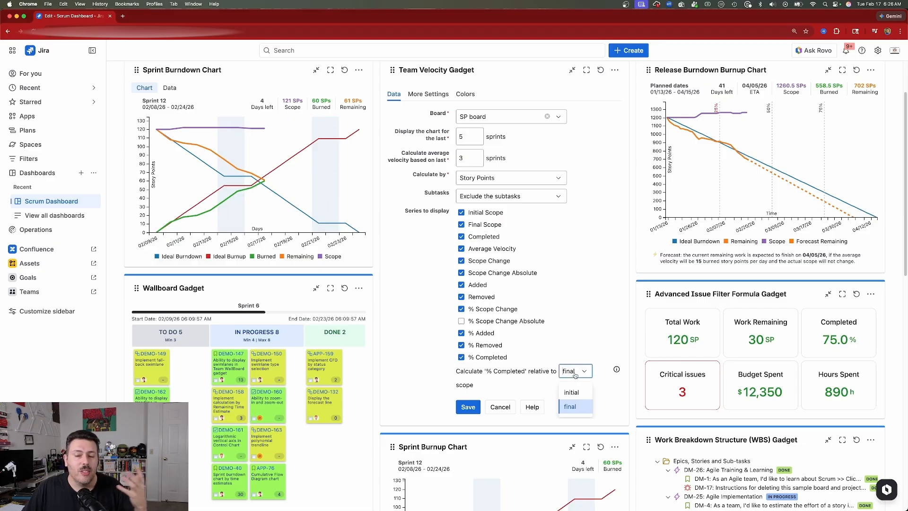
click(618, 343)
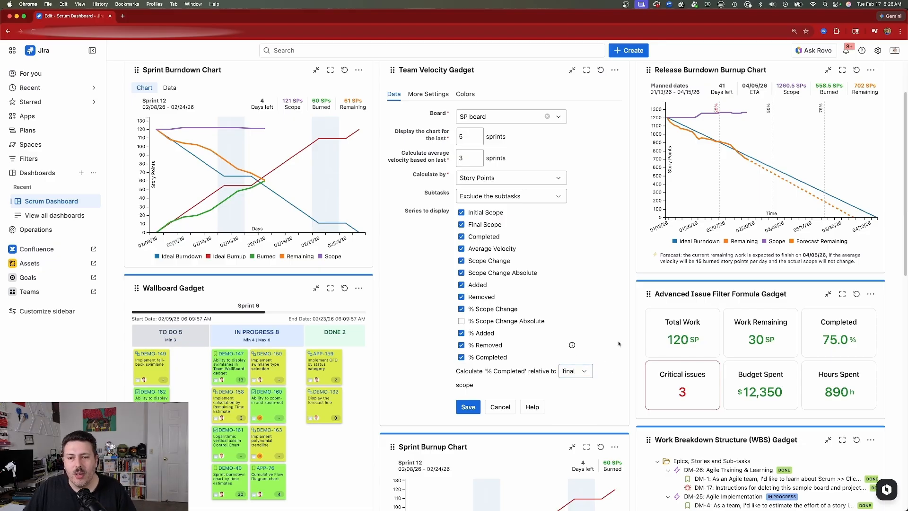
click(429, 94)
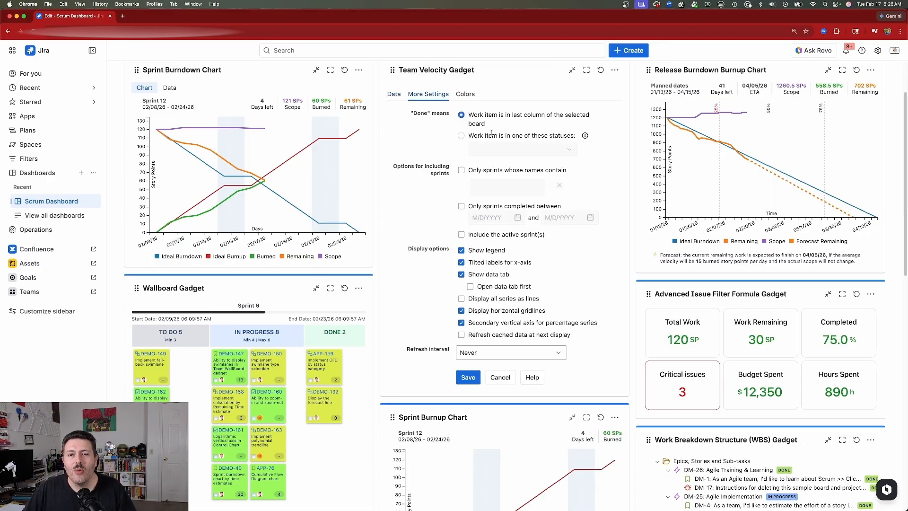
scroll(491, 133, up, 1)
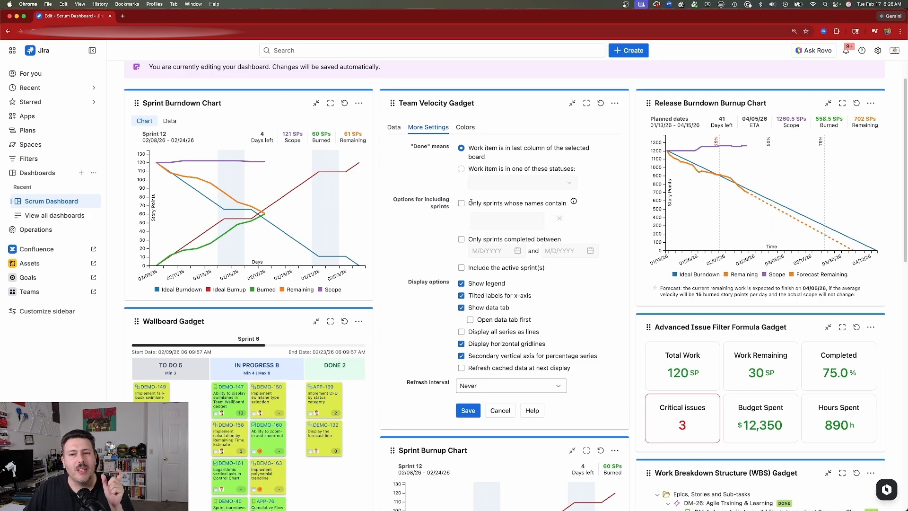
scroll(472, 202, down, 1)
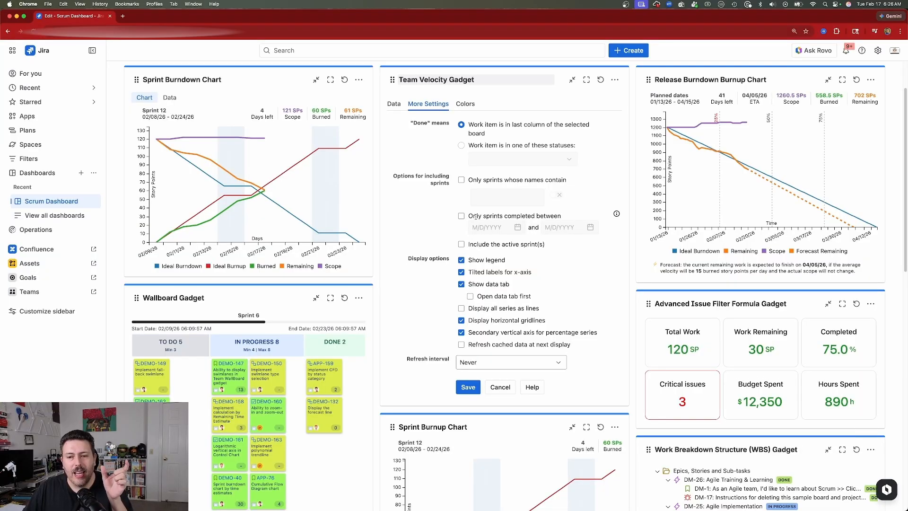
scroll(475, 216, down, 2)
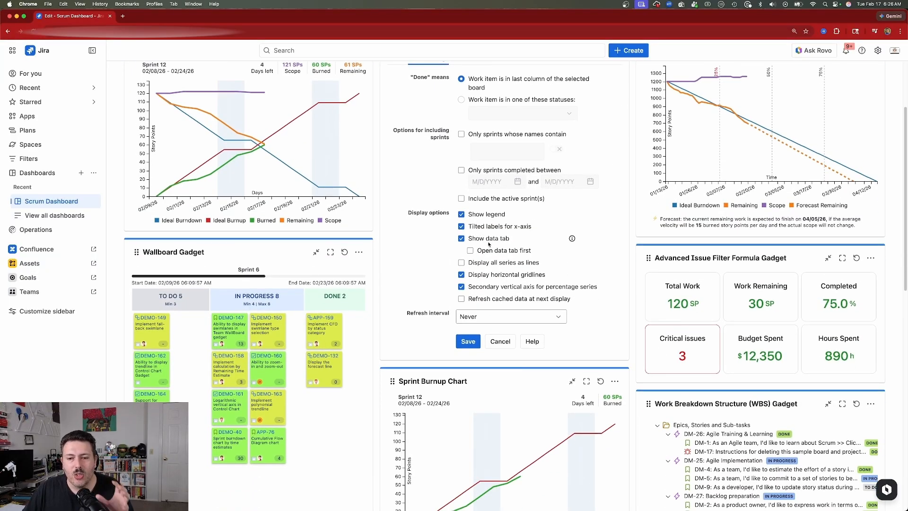
scroll(488, 243, up, 5)
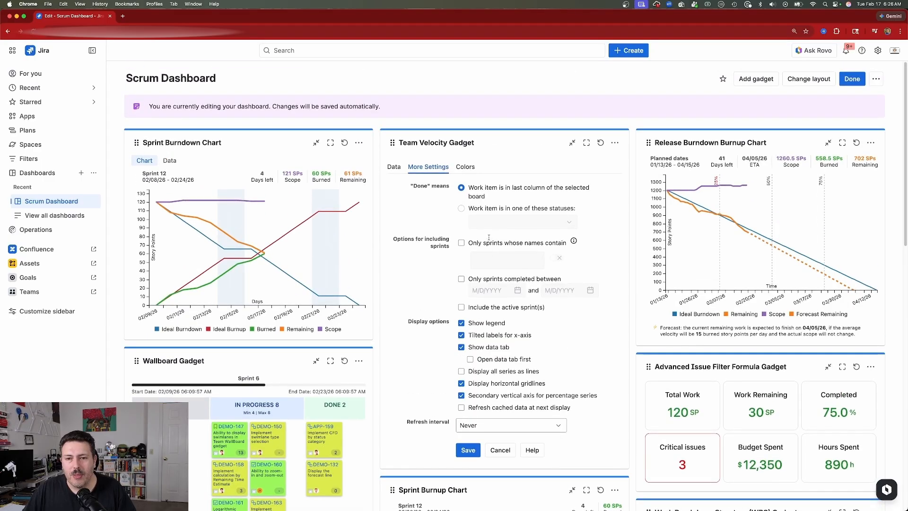
Check the Team Velocity Gadget's color assignment, save its configuration and view the Sprint 5 values in the chart
click(466, 166)
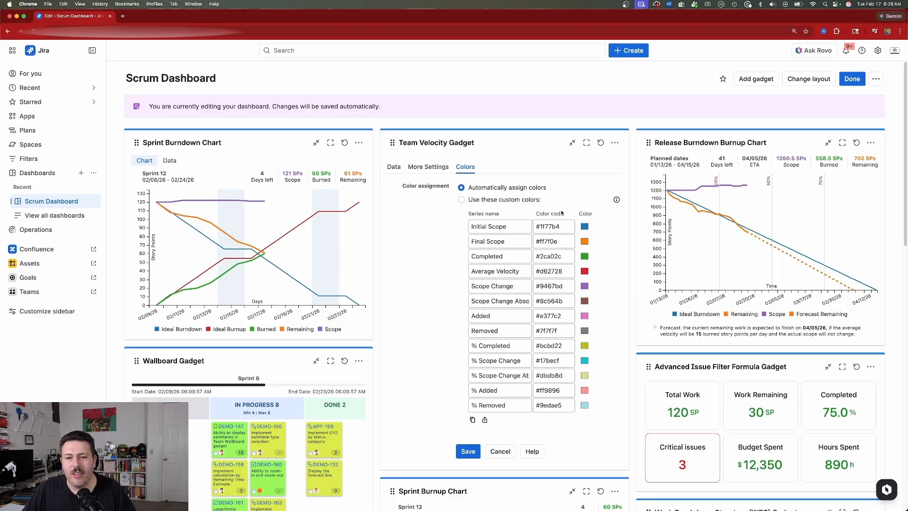
click(466, 452)
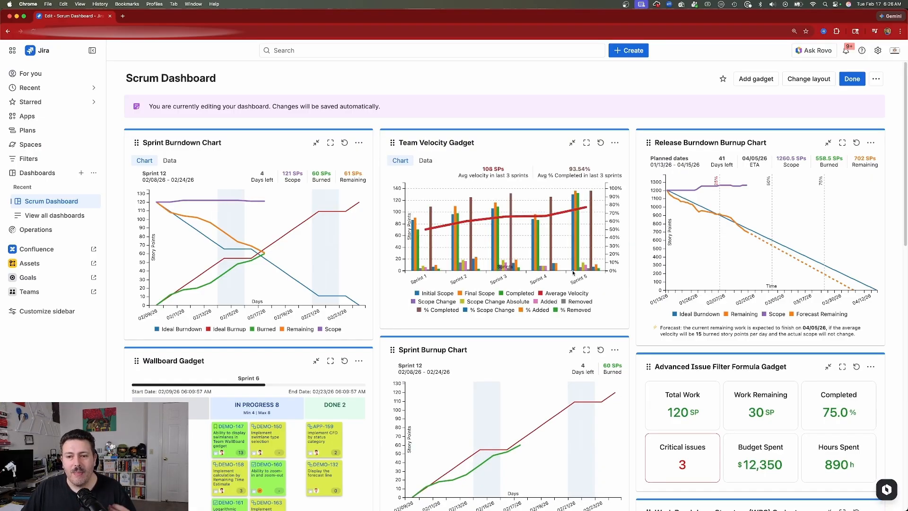
mouse_move(573, 272)
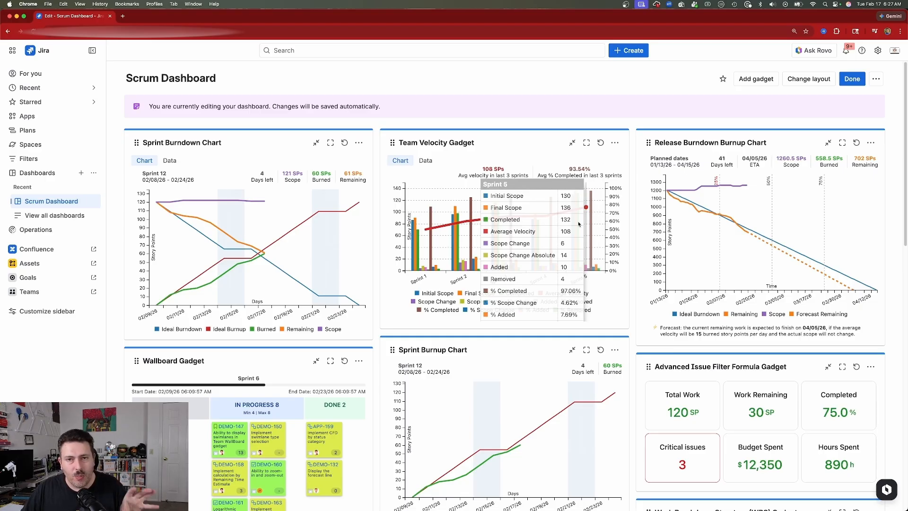
Look over the Wallboard Gadget, Sprint Burnup Chart and neighbouring gadgets on the dashboard
scroll(548, 288, down, 5)
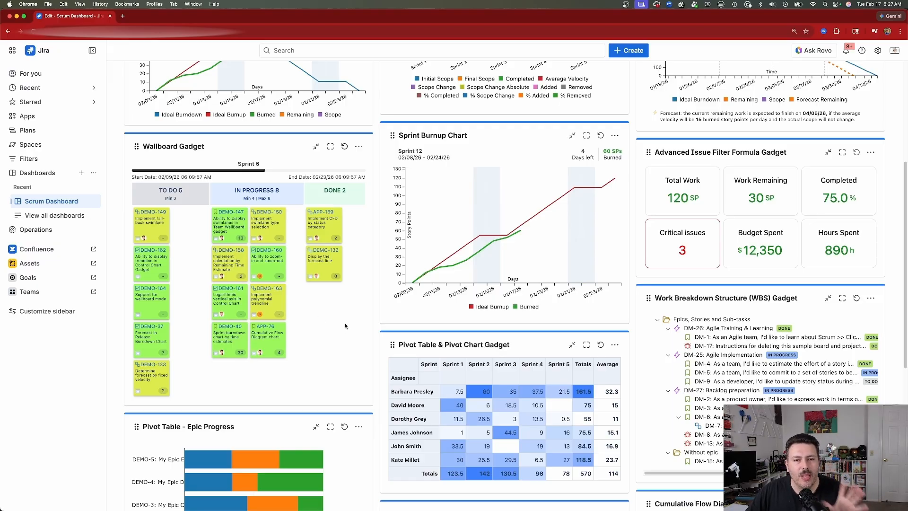
scroll(347, 326, up, 3)
scroll(351, 325, up, 1)
scroll(347, 339, down, 2)
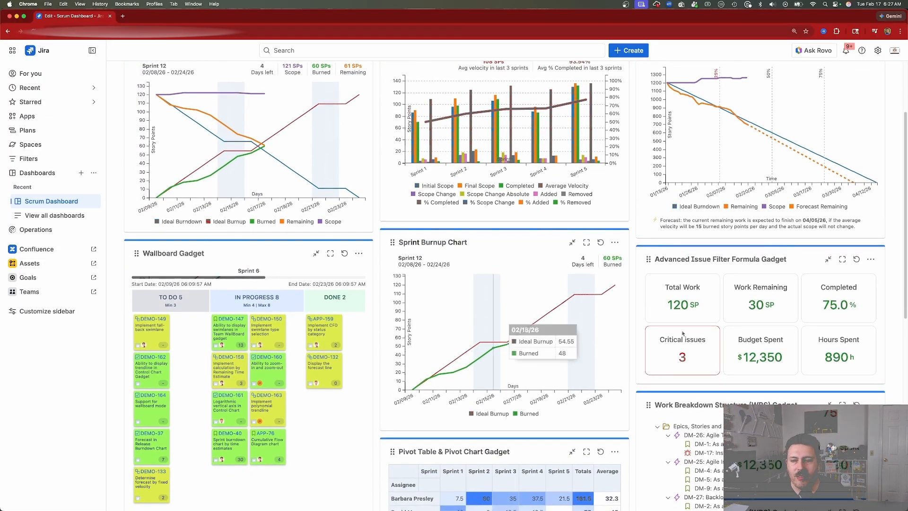
View the Release Burndown Burnup Chart's gadget options and its forecast values
scroll(600, 335, up, 3)
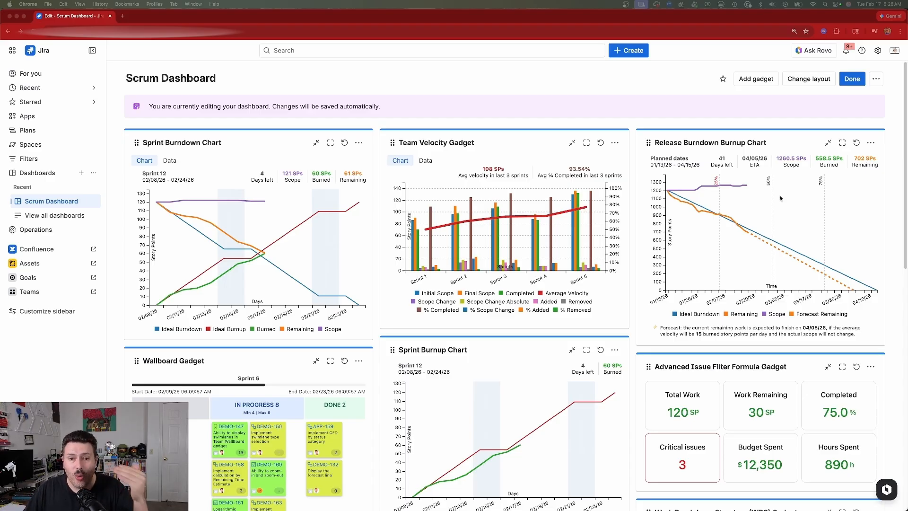
click(871, 142)
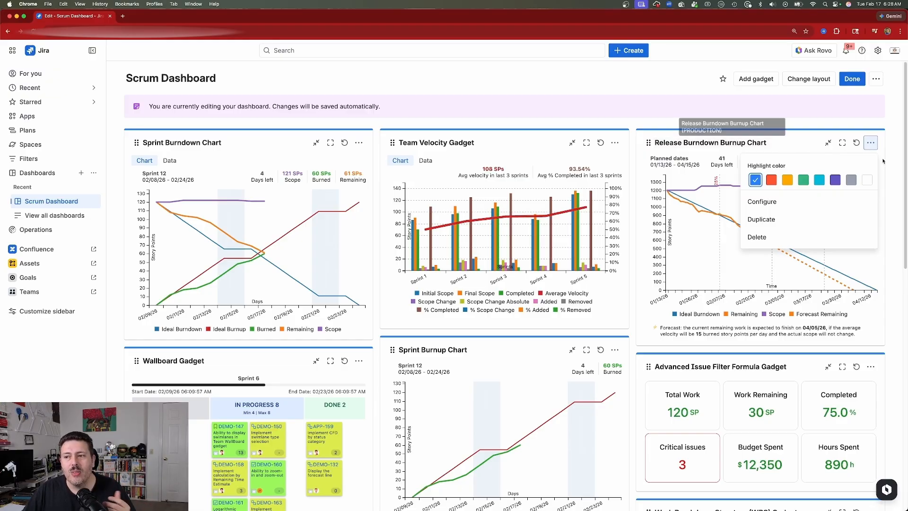
click(897, 163)
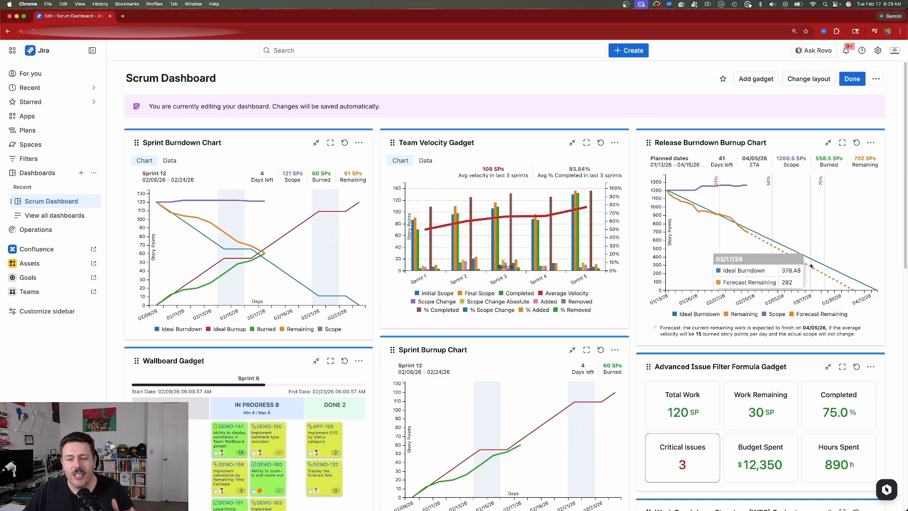
Examine the variables and displayed formulas in the Advanced Issue Filter Formula Gadget's configuration, leaving it without saving
scroll(683, 231, down, 4)
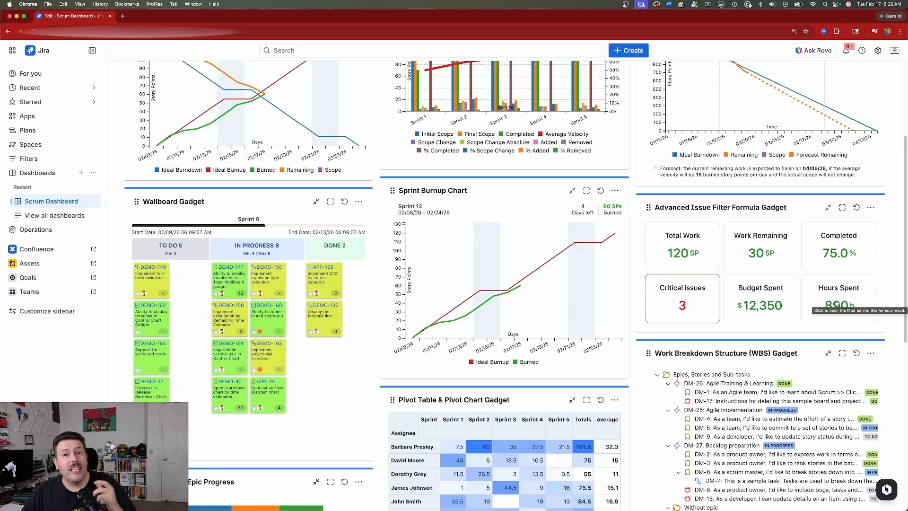
click(871, 207)
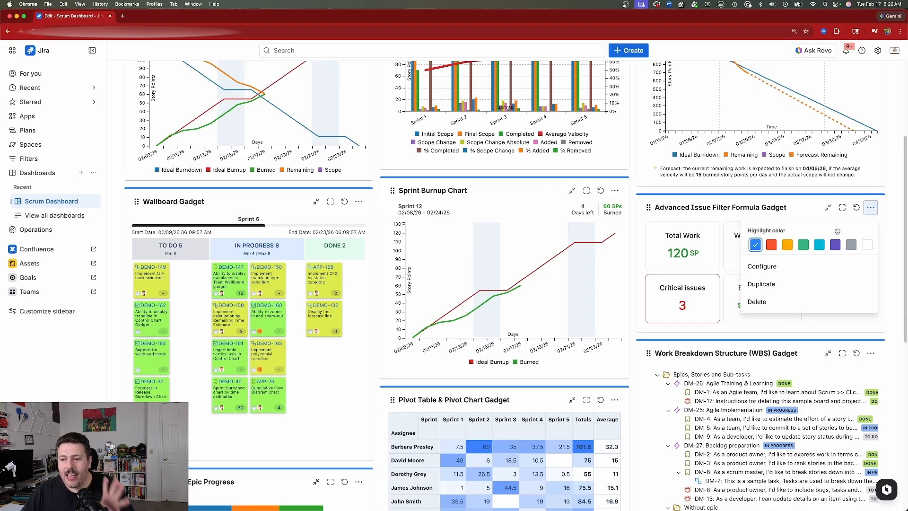
click(776, 268)
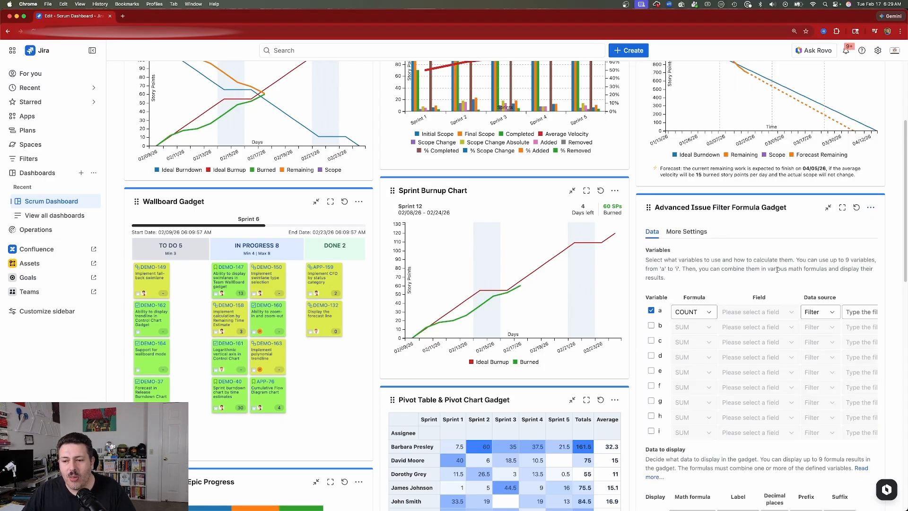
scroll(756, 293, down, 2)
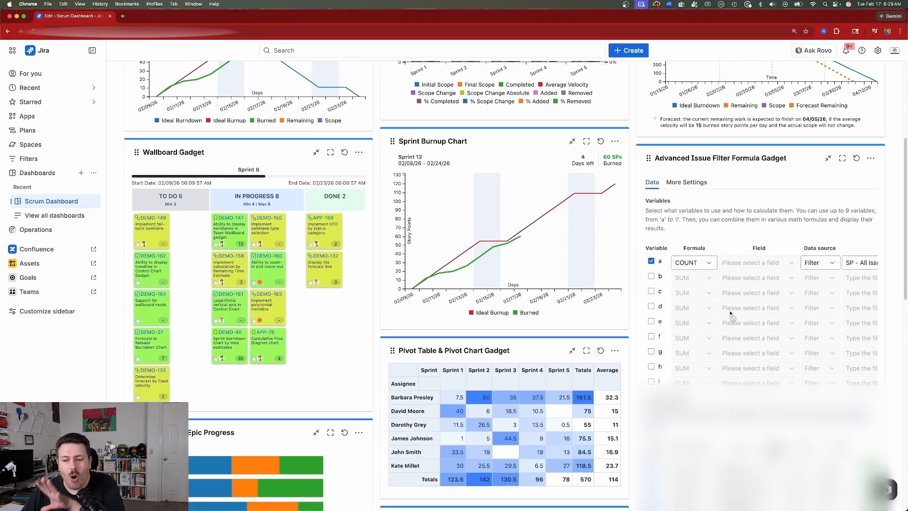
scroll(732, 315, down, 3)
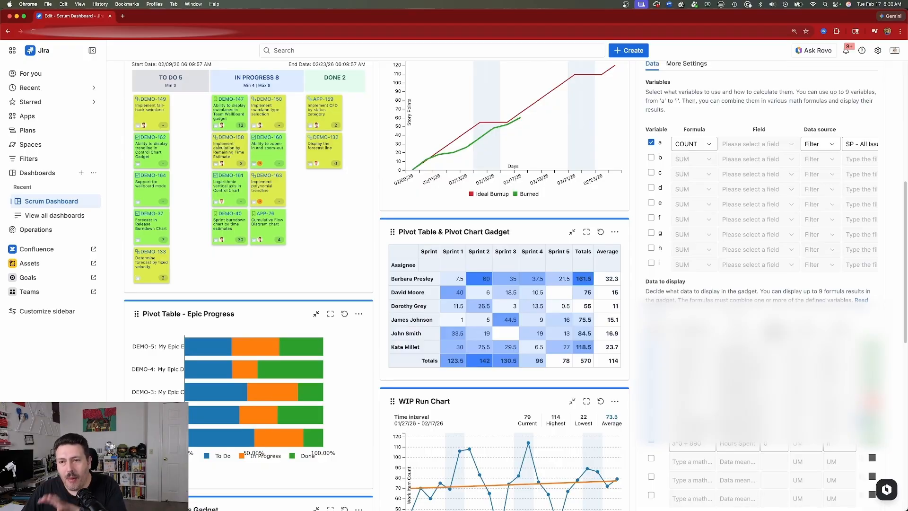
scroll(733, 309, up, 3)
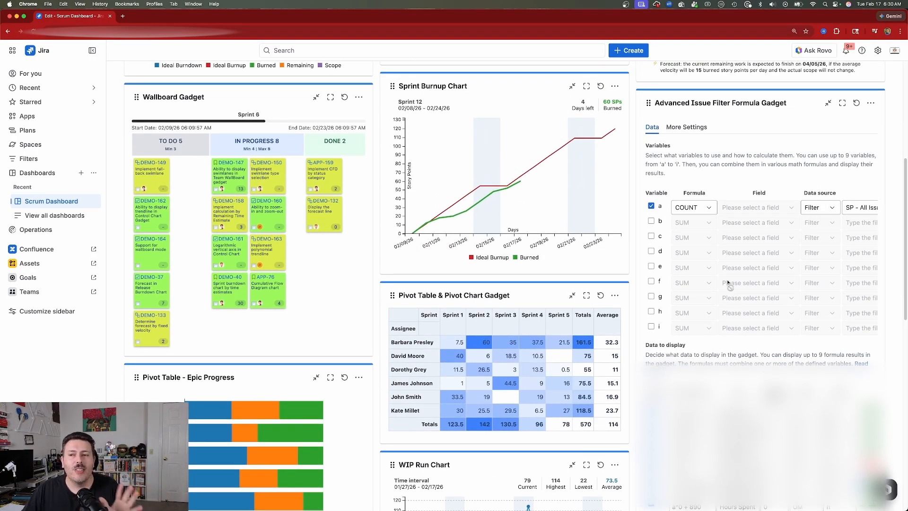
scroll(866, 150, down, 5)
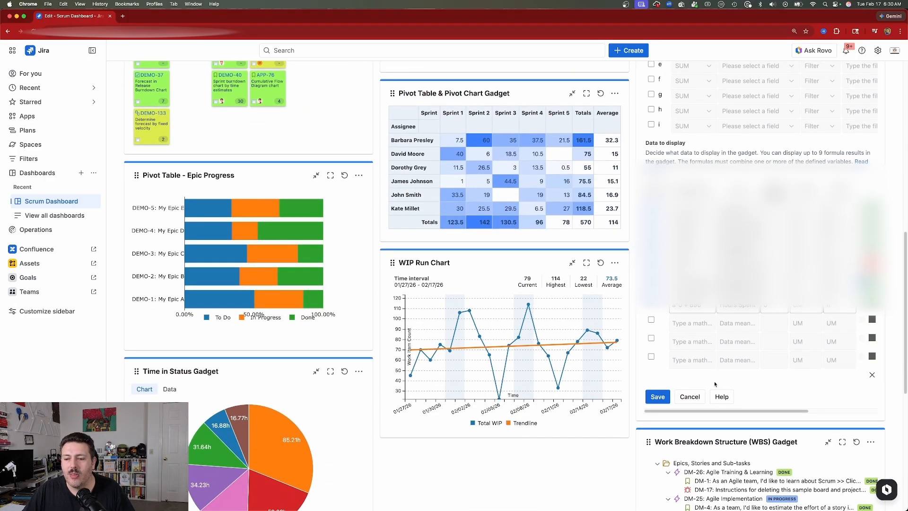
click(689, 396)
Open the Pivot Table & Pivot Chart Gadget's configuration and review its data source, fields and output configuration
scroll(547, 264, up, 3)
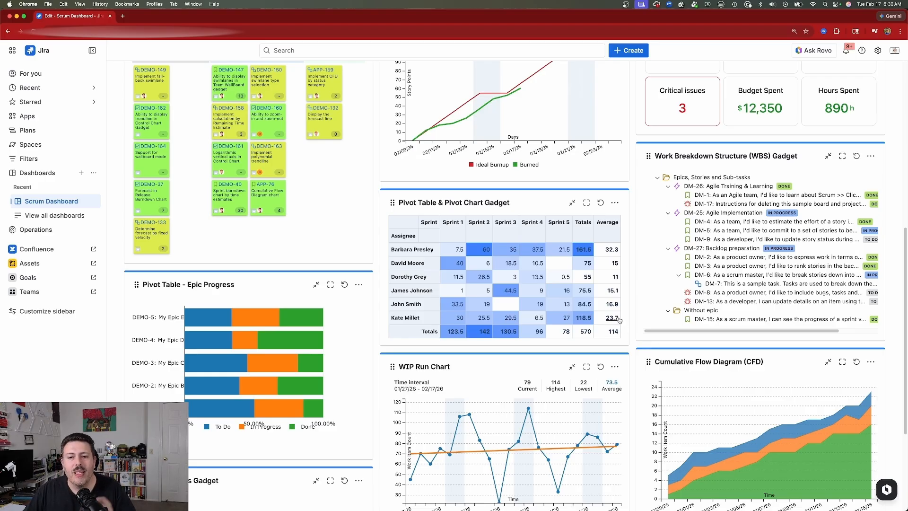
click(614, 203)
click(548, 261)
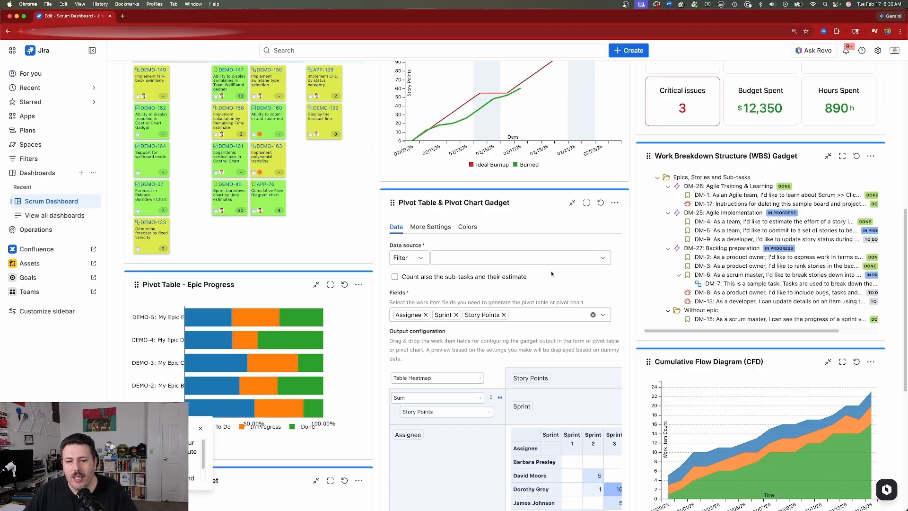
scroll(551, 274, down, 2)
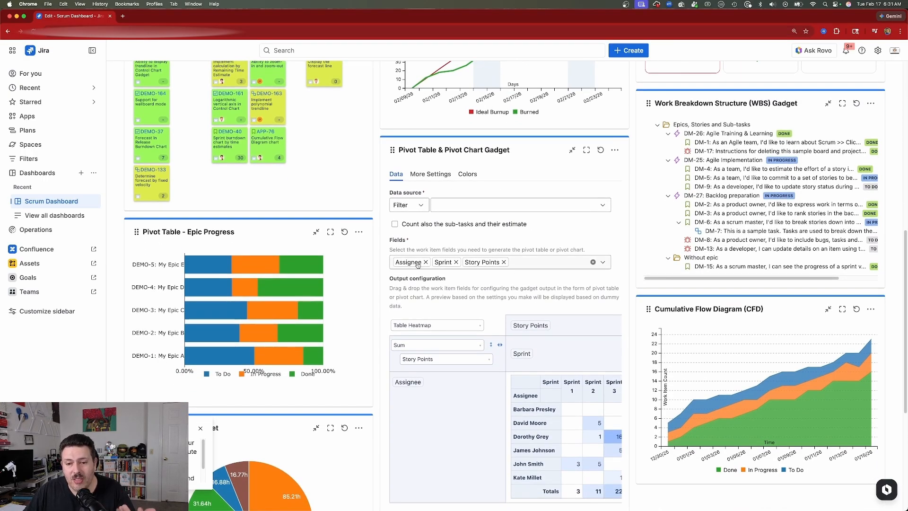
scroll(417, 265, down, 2)
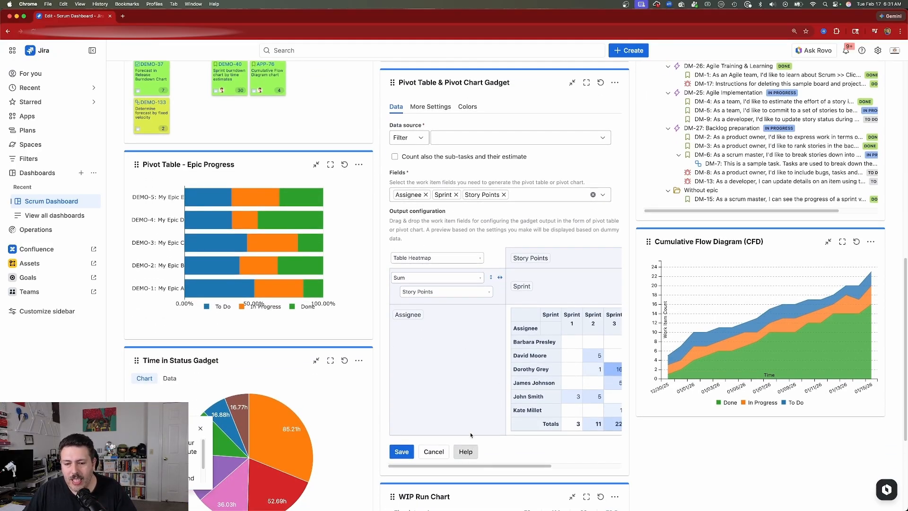
Examine the pivot table's aggregation choices, value field choices and preview, including the Totals and Average columns
click(422, 281)
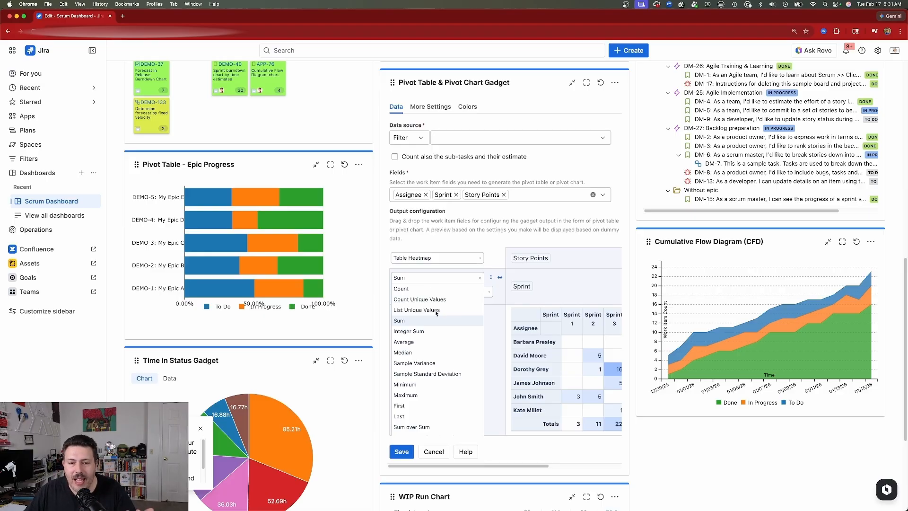
click(469, 273)
click(457, 292)
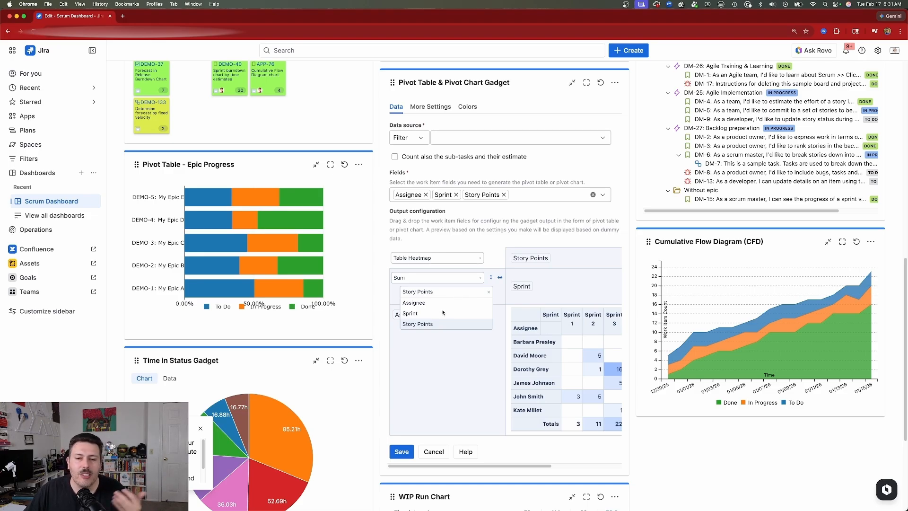
click(498, 263)
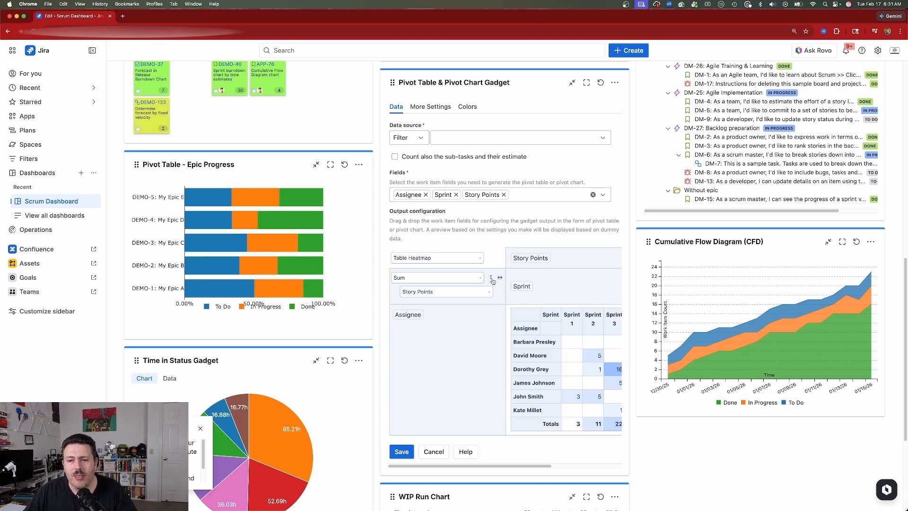
scroll(590, 463, right, 5)
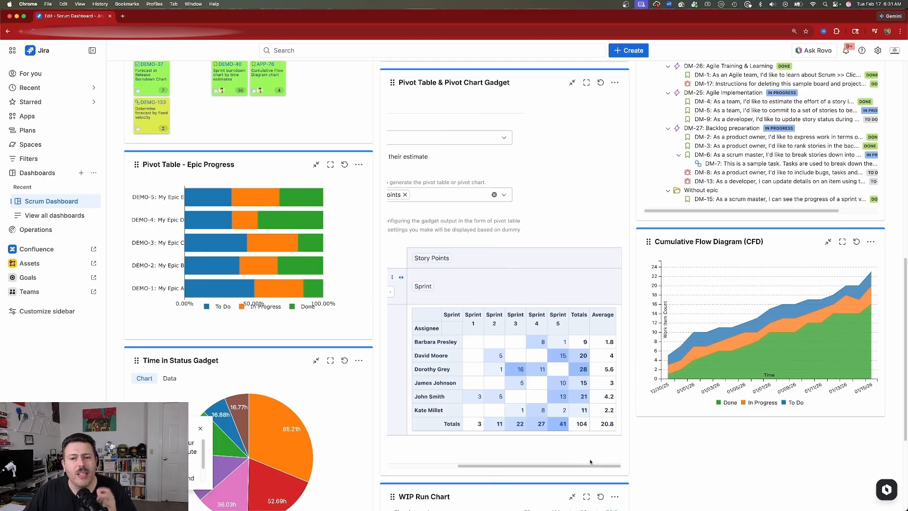